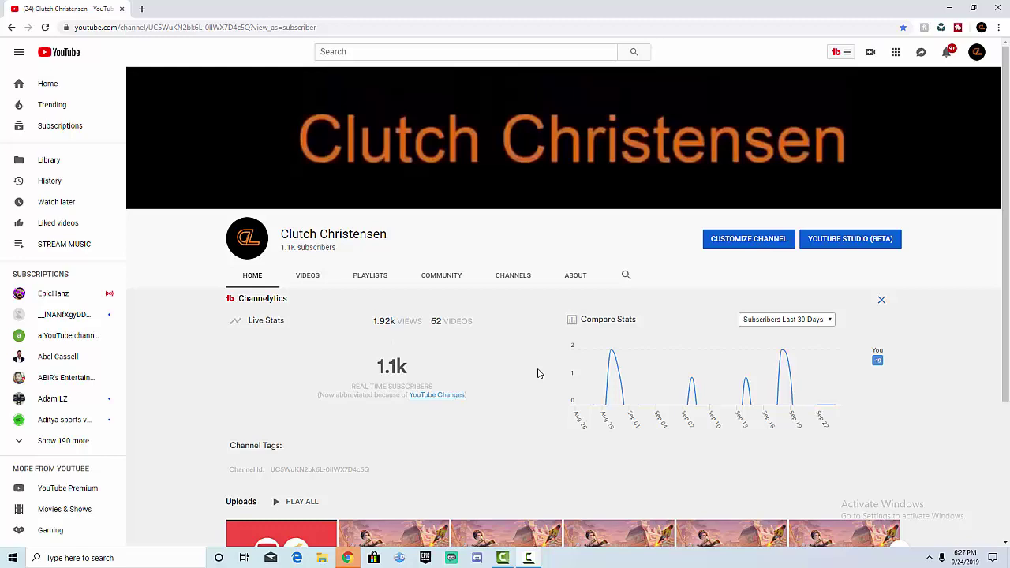
# - Scroll the public channel page, then open the avatar's account menu to reach YouTube Studio
pyautogui.scroll(-2, 539, 368)
pyautogui.scroll(-1, 539, 369)
pyautogui.scroll(3, 540, 368)
pyautogui.click(978, 53)
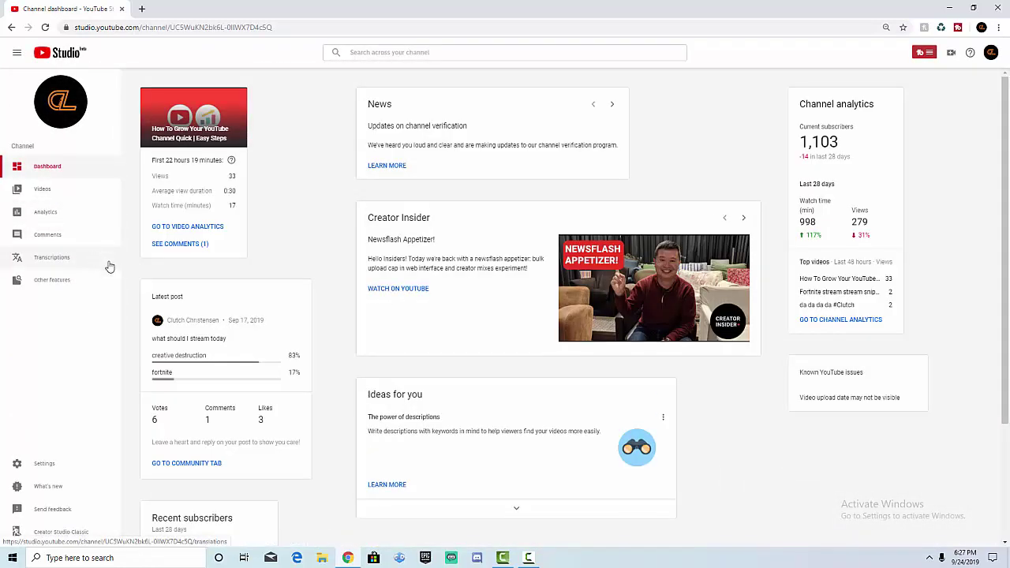
# - Switch to Creator Studio Classic, skip the feedback survey, and scroll the classic dashboard
pyautogui.click(62, 532)
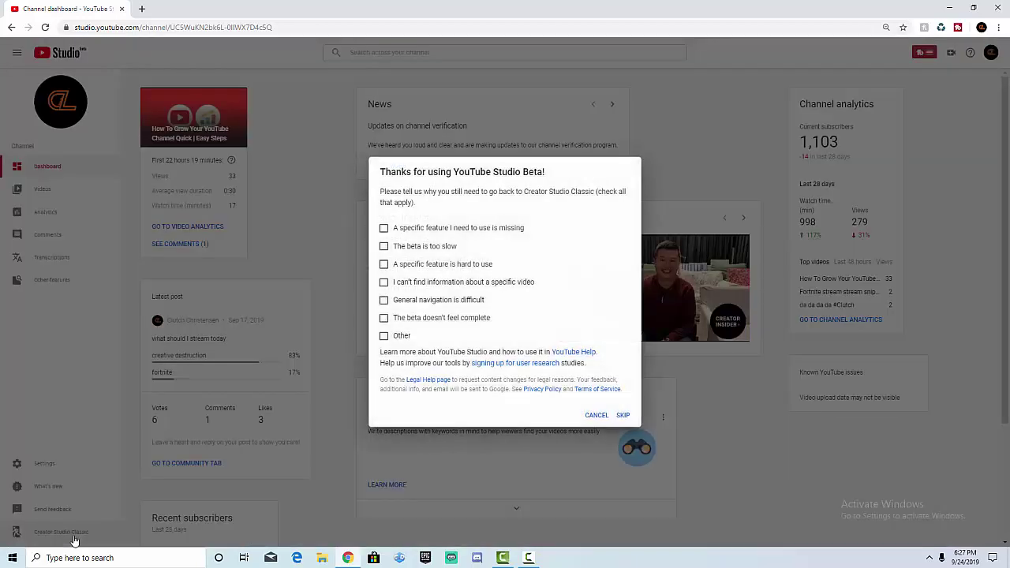
pyautogui.click(620, 414)
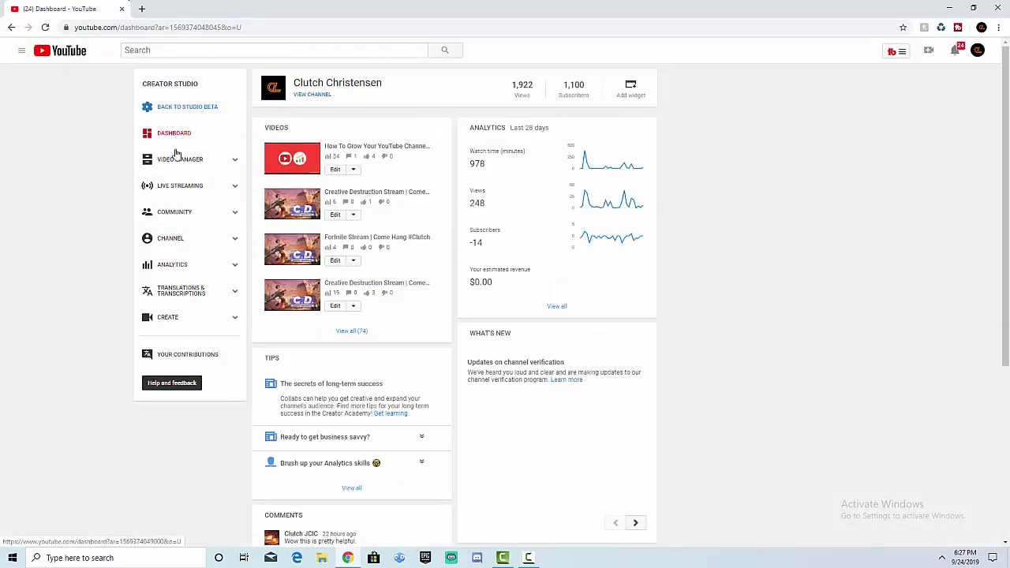
pyautogui.moveTo(534, 275)
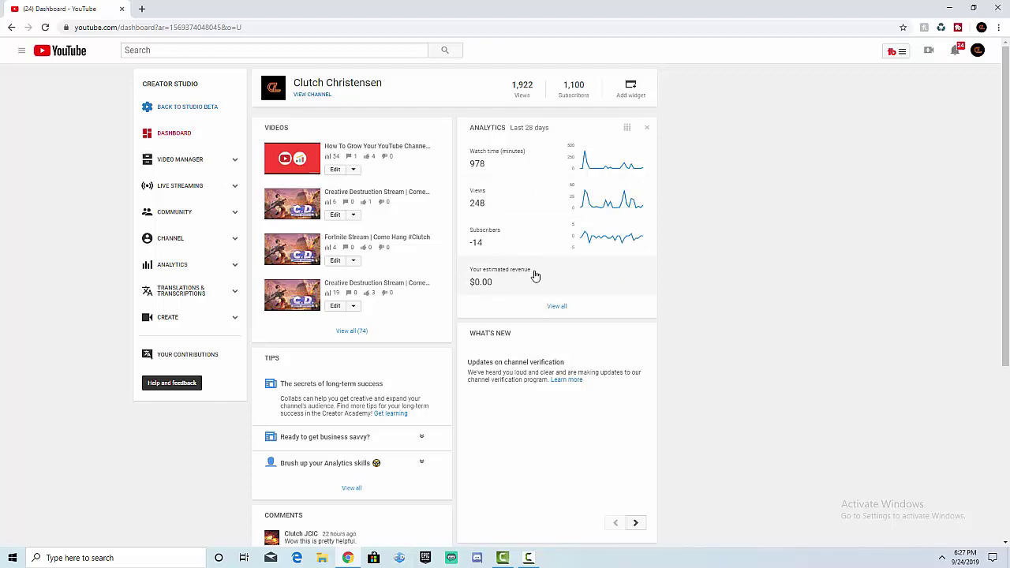
pyautogui.scroll(-1, 363, 311)
pyautogui.scroll(-3, 363, 312)
pyautogui.scroll(-1, 342, 356)
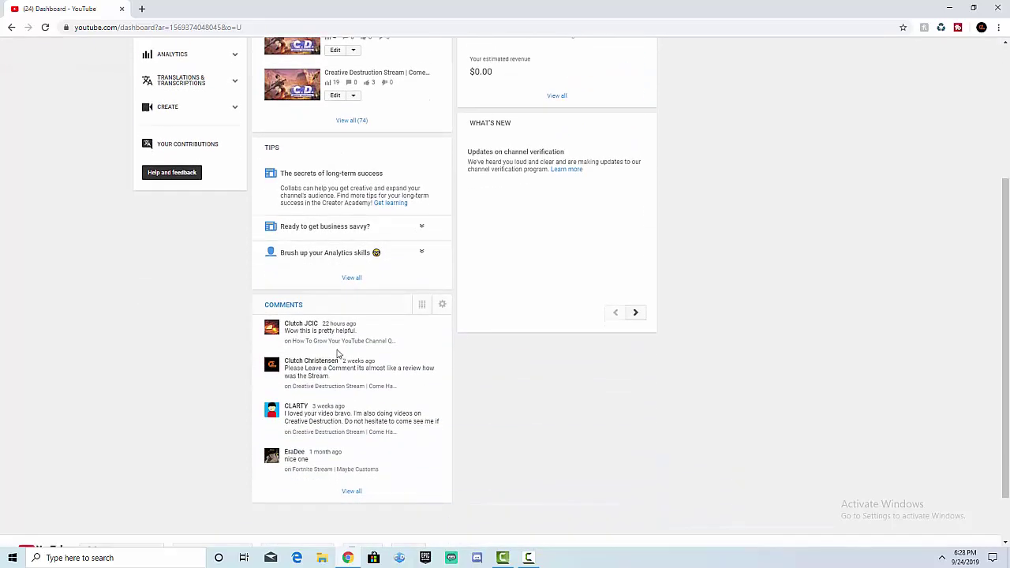
pyautogui.moveTo(351, 331)
pyautogui.scroll(3, 189, 253)
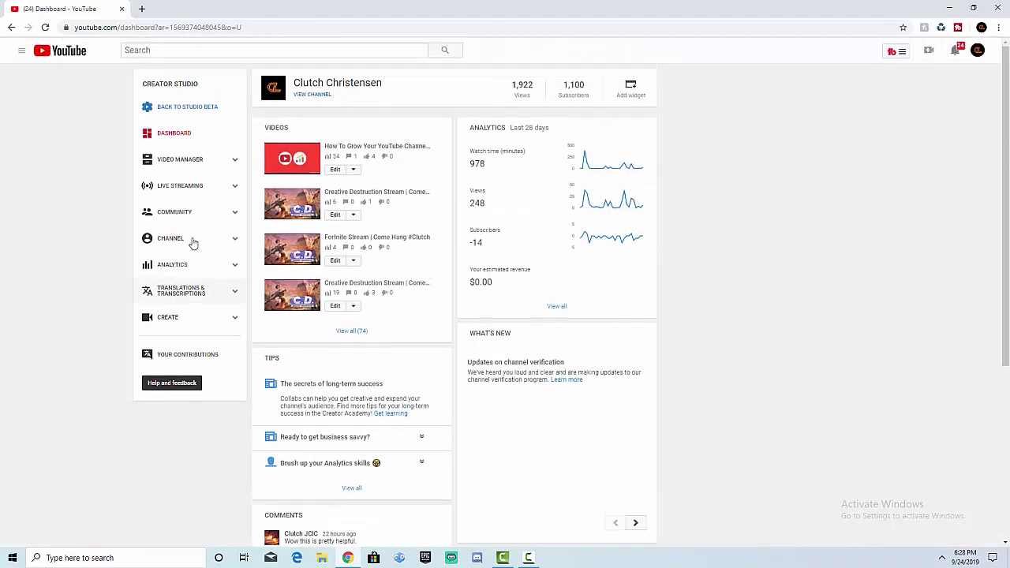
# - Browse the Video Manager uploads list, then view the channel's Playlists page
pyautogui.click(213, 172)
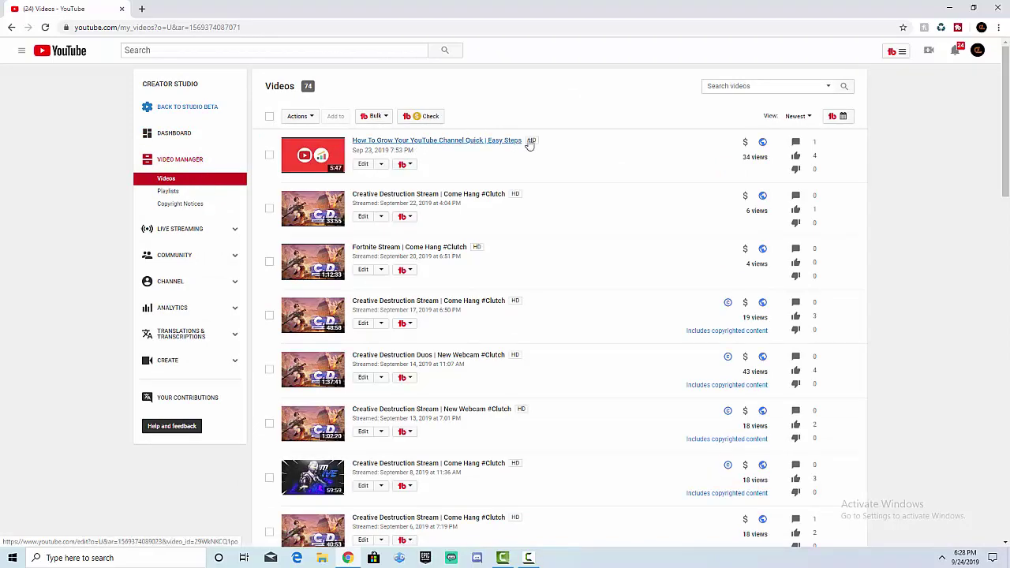
pyautogui.scroll(-5, 532, 292)
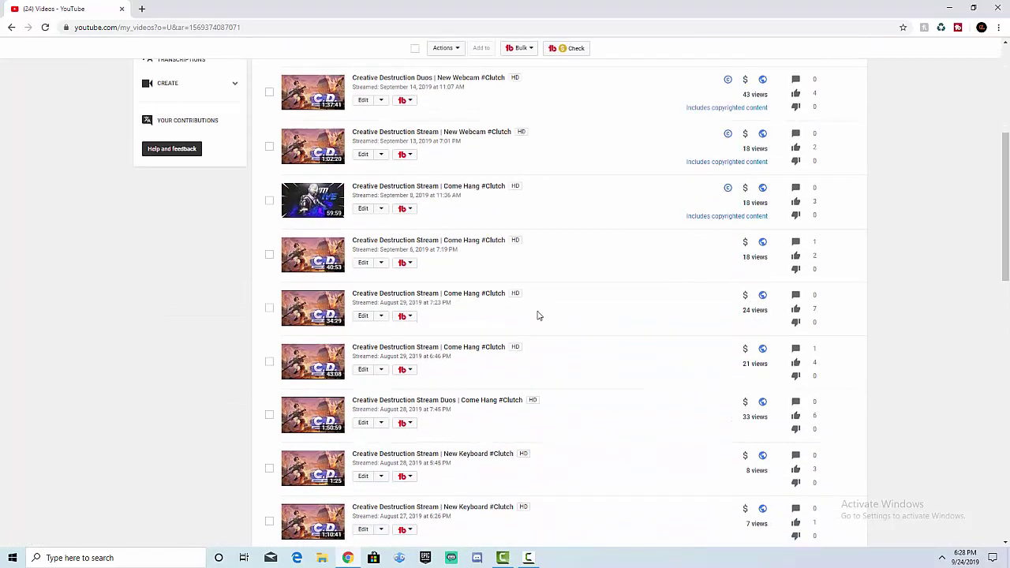
pyautogui.scroll(-5, 539, 308)
pyautogui.scroll(-5, 560, 292)
pyautogui.scroll(10, 593, 266)
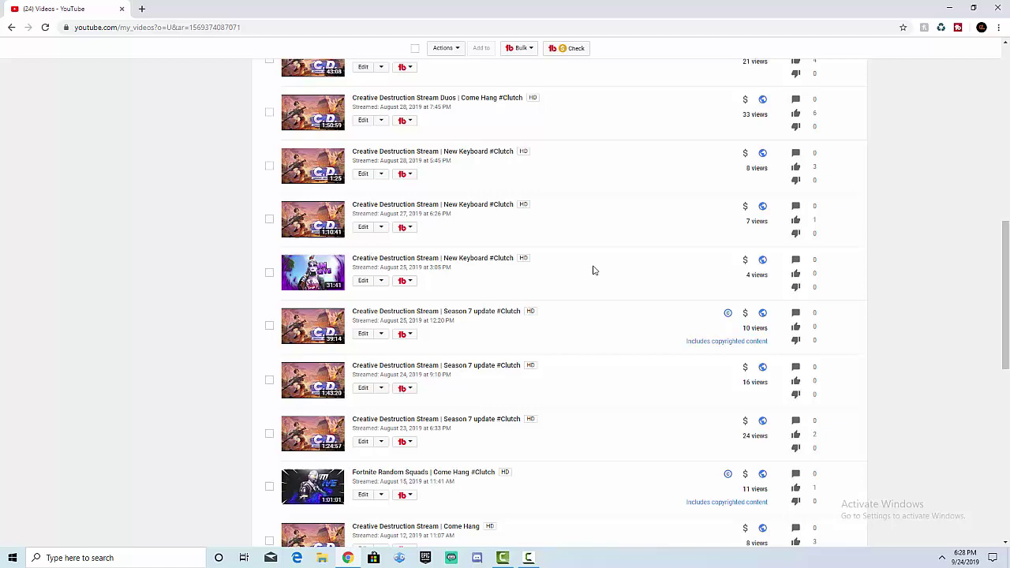
pyautogui.scroll(5, 552, 265)
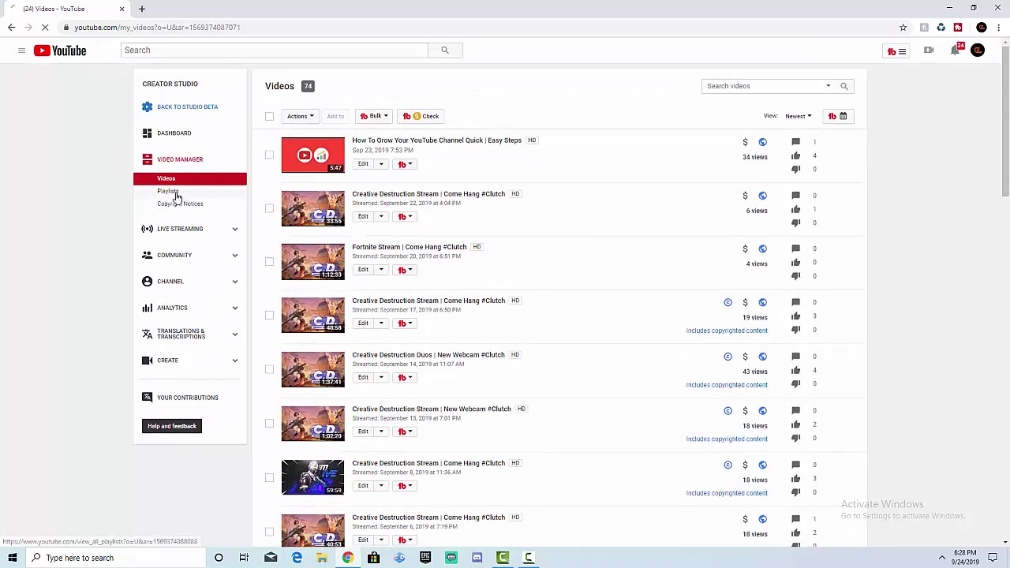
pyautogui.click(169, 191)
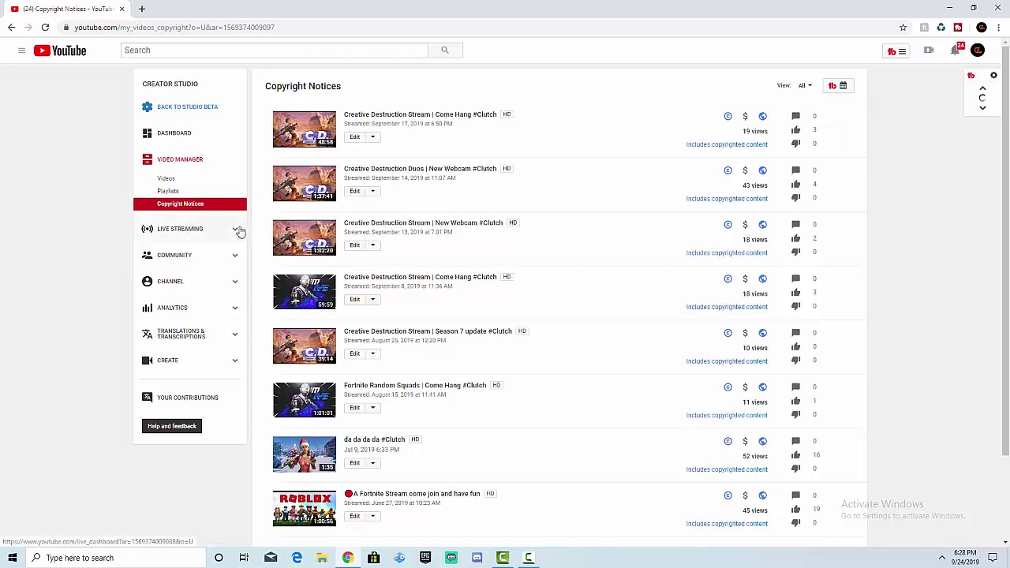
# - Open Live Streaming and look through the Stream now page
pyautogui.click(214, 229)
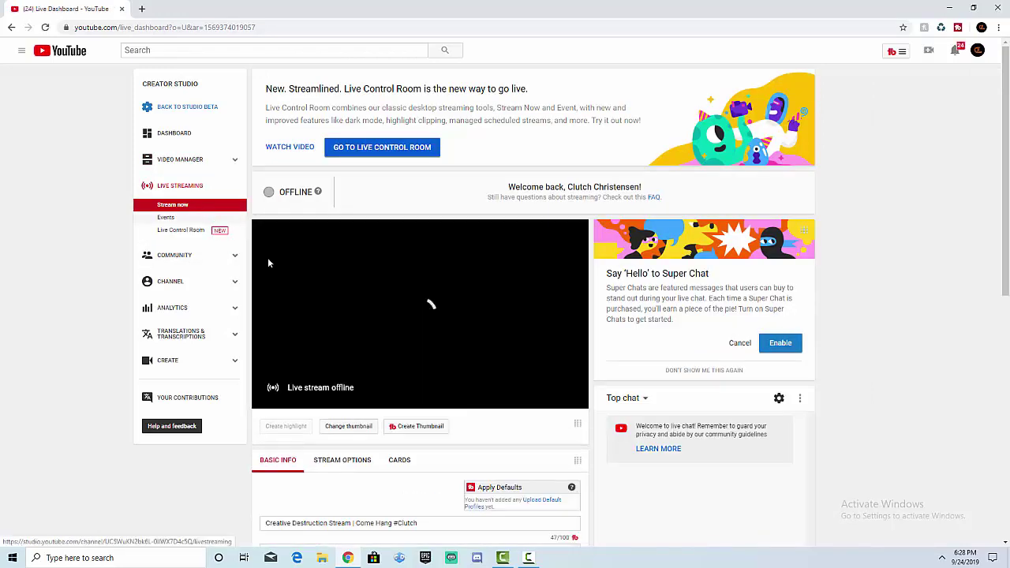
pyautogui.scroll(-2, 268, 259)
pyautogui.scroll(-3, 614, 334)
pyautogui.scroll(1, 614, 334)
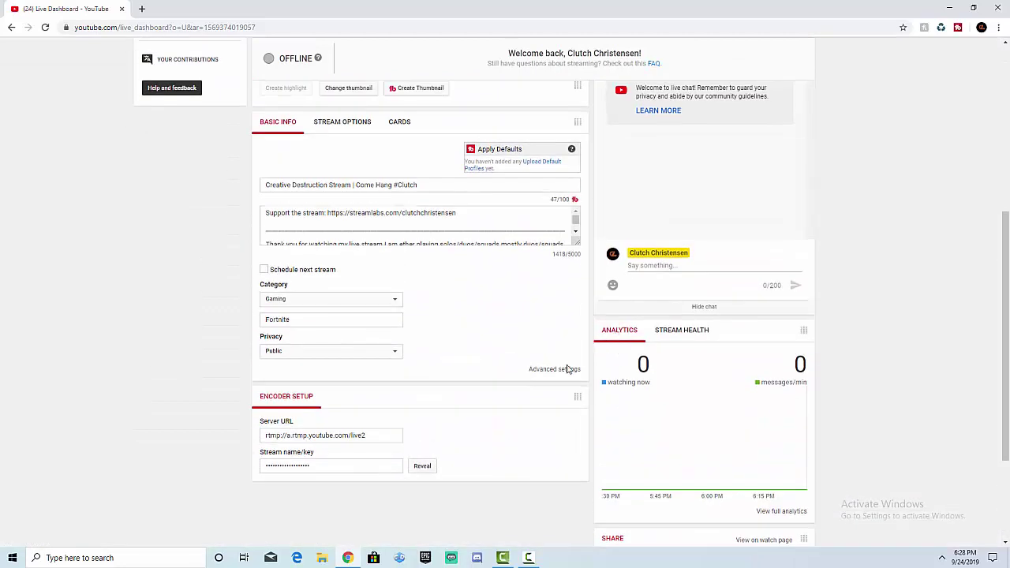
pyautogui.scroll(1, 552, 375)
pyautogui.scroll(3, 536, 380)
pyautogui.scroll(1, 532, 379)
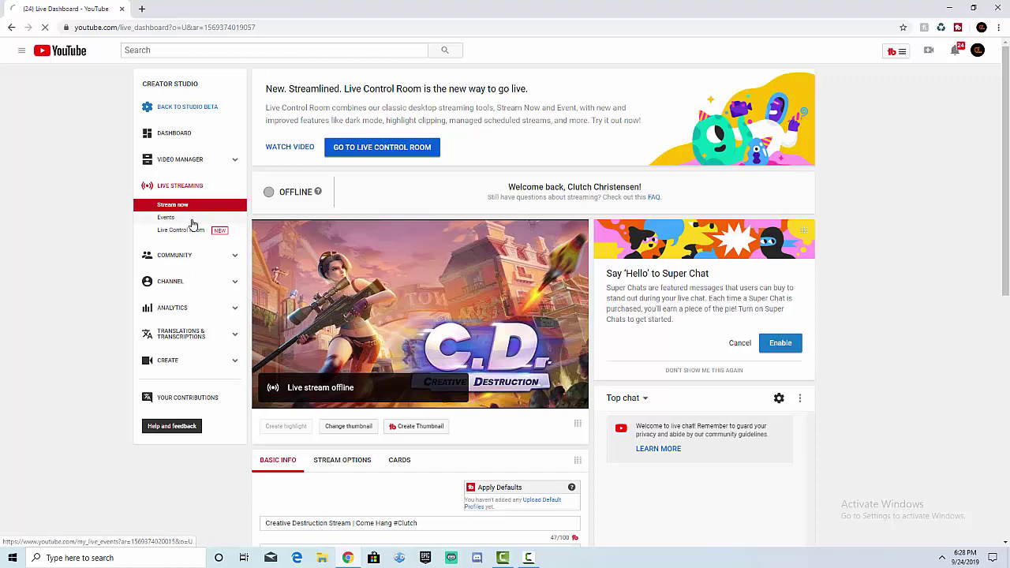
# - View the live Events list, returning from the new stream page to classic Events
pyautogui.click(222, 220)
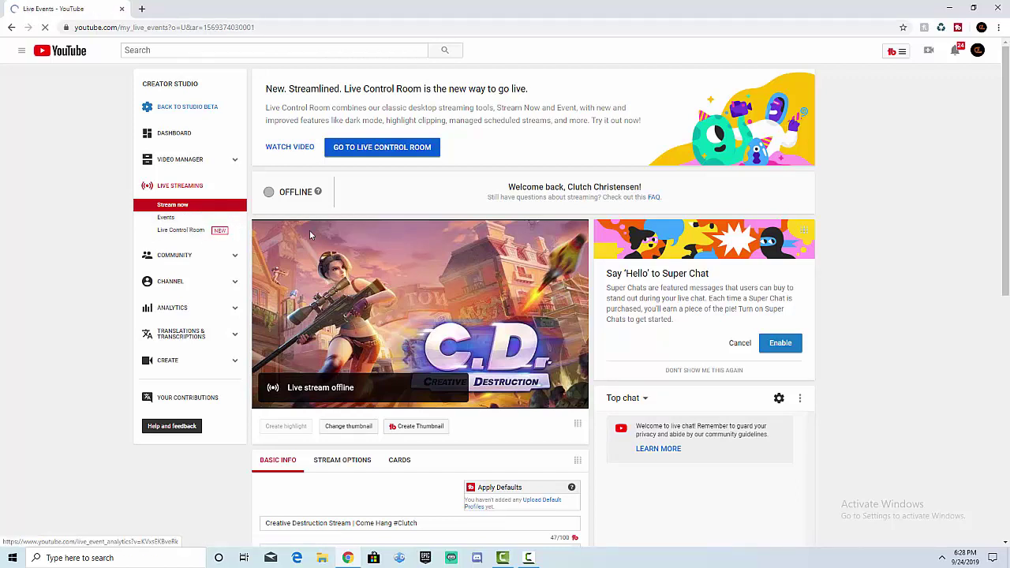
pyautogui.scroll(-1, 425, 255)
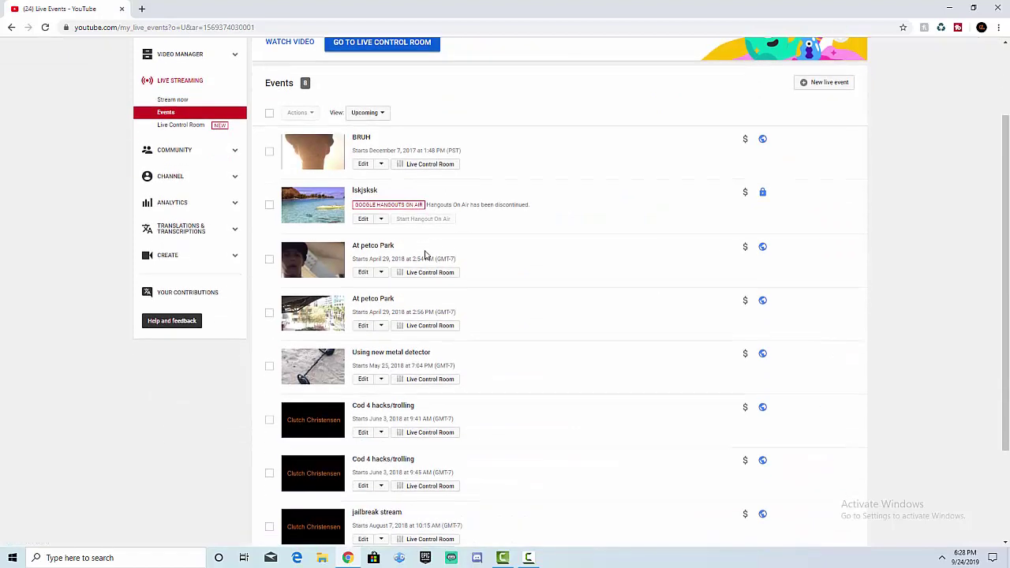
pyautogui.scroll(-1, 710, 272)
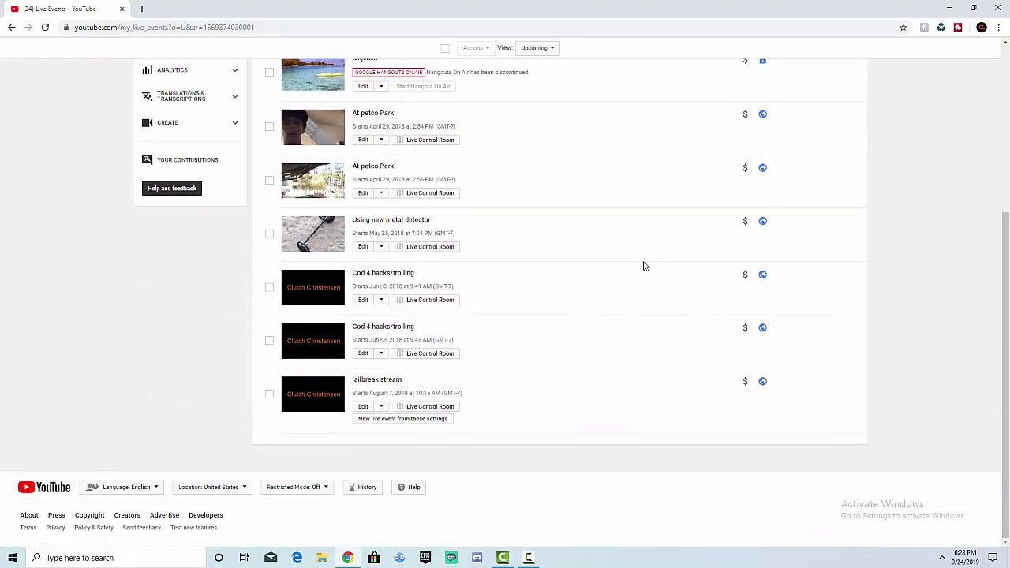
pyautogui.scroll(2, 596, 251)
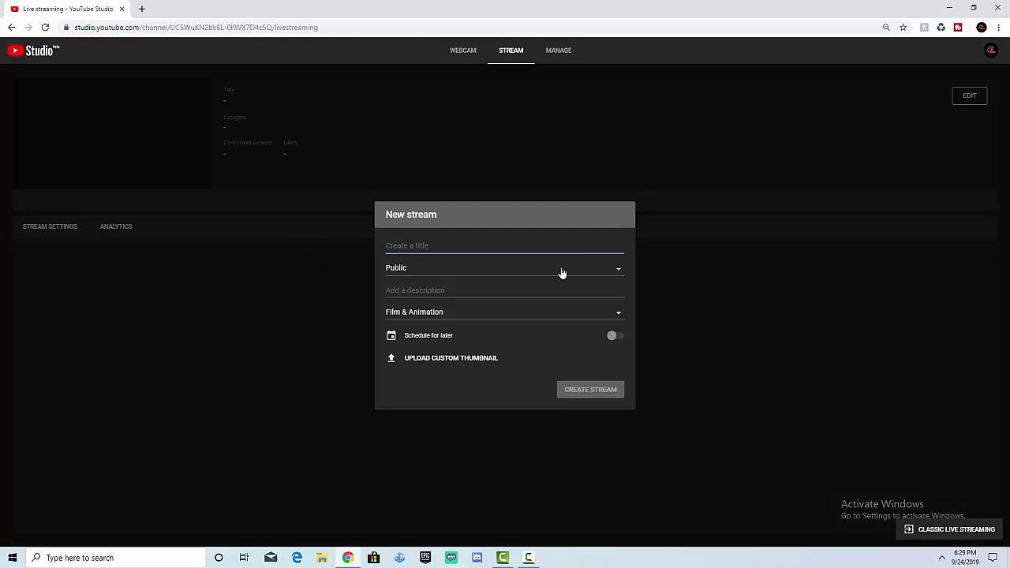
pyautogui.click(11, 27)
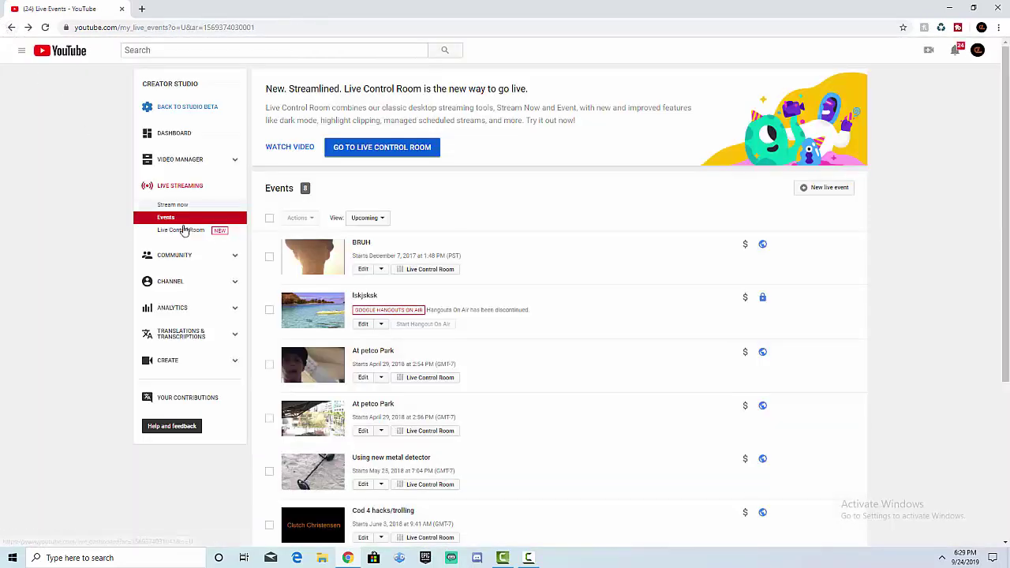
# - Step through Community comments, Subscribers and Community settings to reach Status and features
pyautogui.click(199, 254)
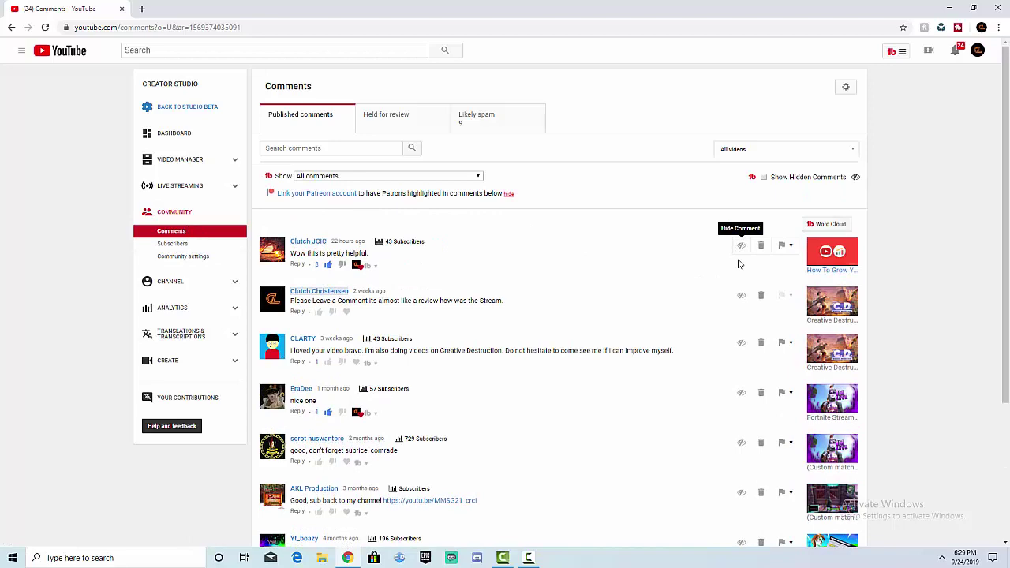
pyautogui.scroll(-3, 737, 261)
pyautogui.scroll(3, 674, 318)
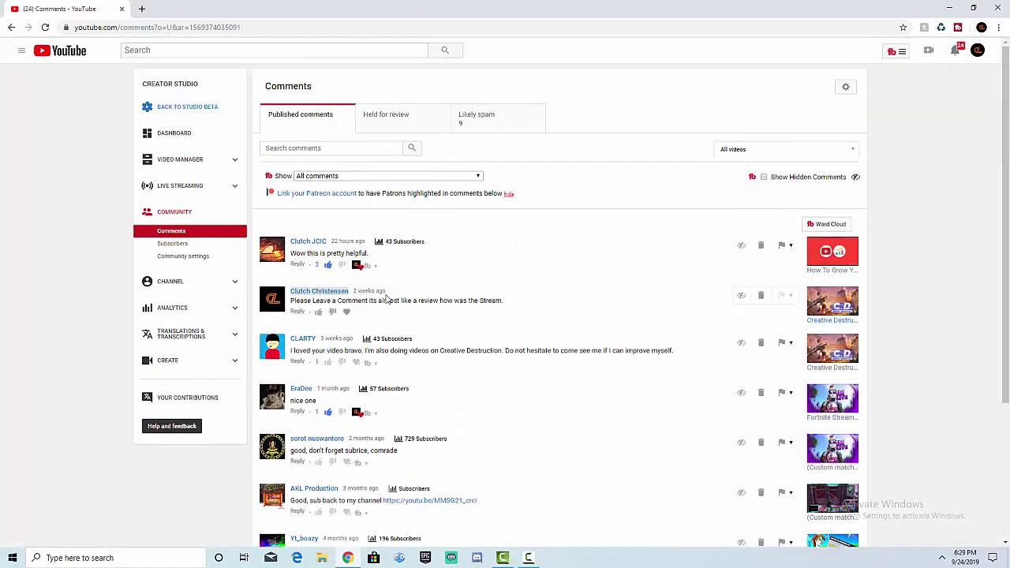
pyautogui.click(177, 247)
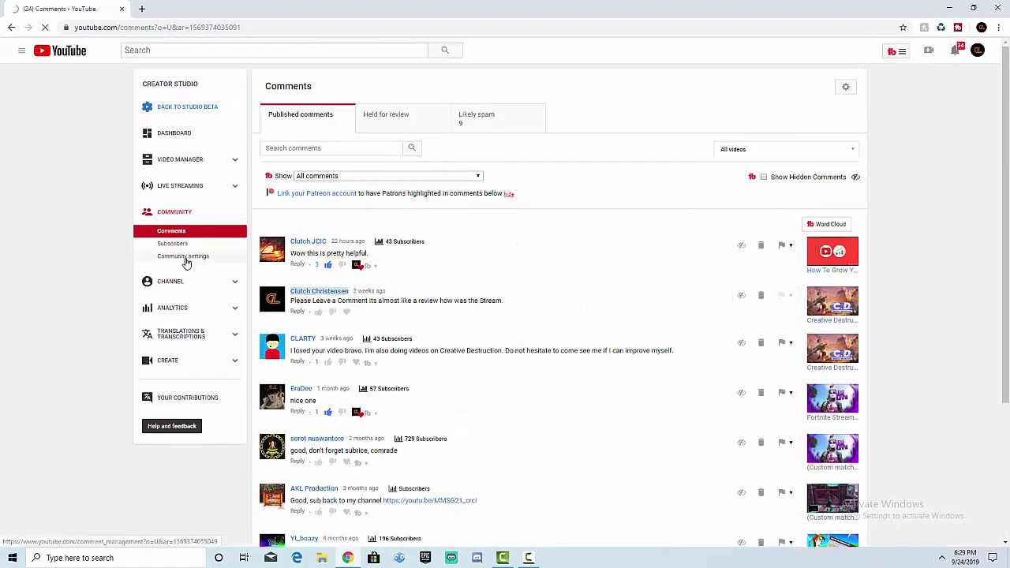
pyautogui.click(184, 259)
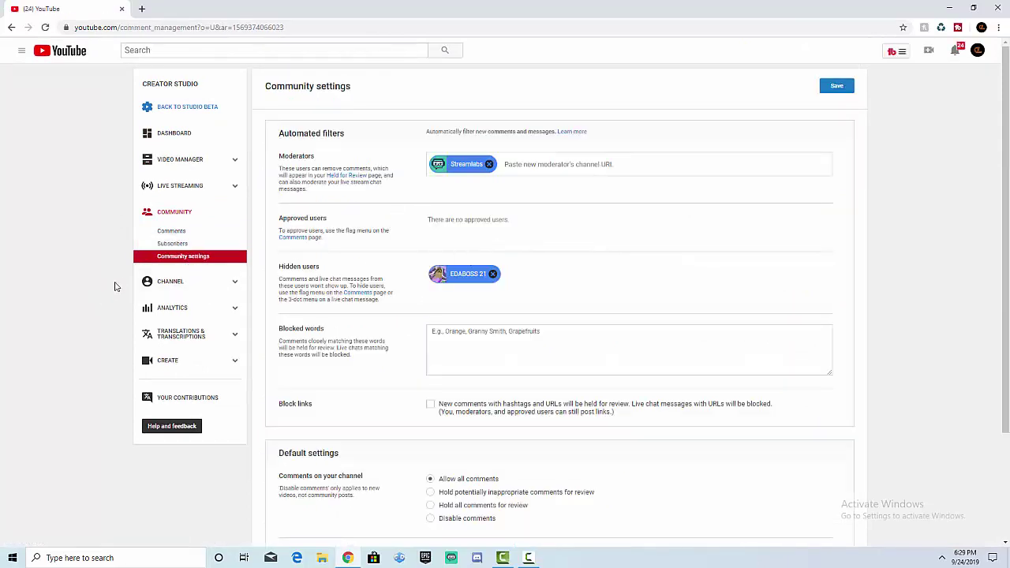
pyautogui.click(178, 290)
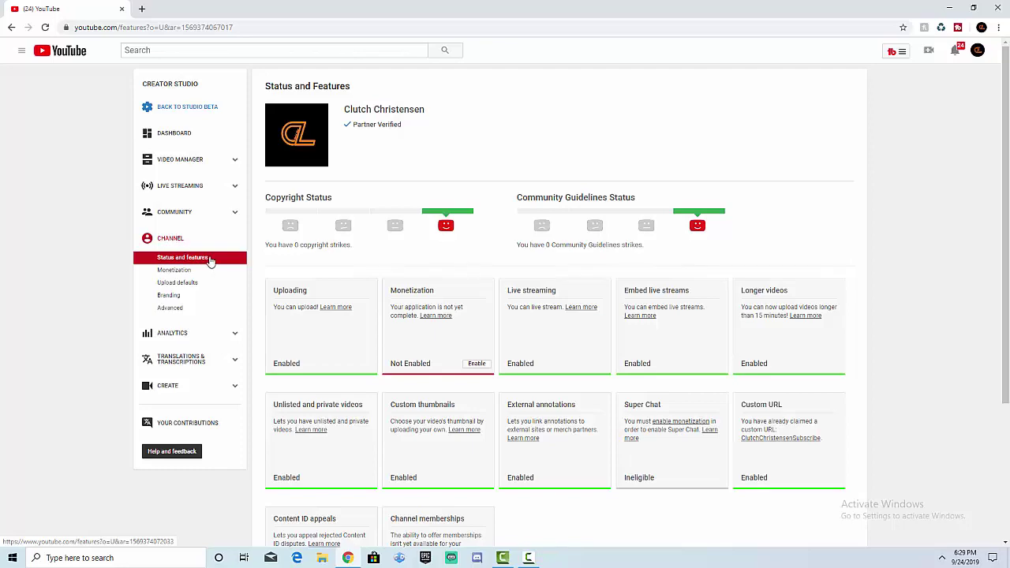
# - Review the Status and features cards, highlighting the Uploading and Not Enabled monetization text
pyautogui.scroll(-2, 440, 337)
pyautogui.scroll(-1, 441, 337)
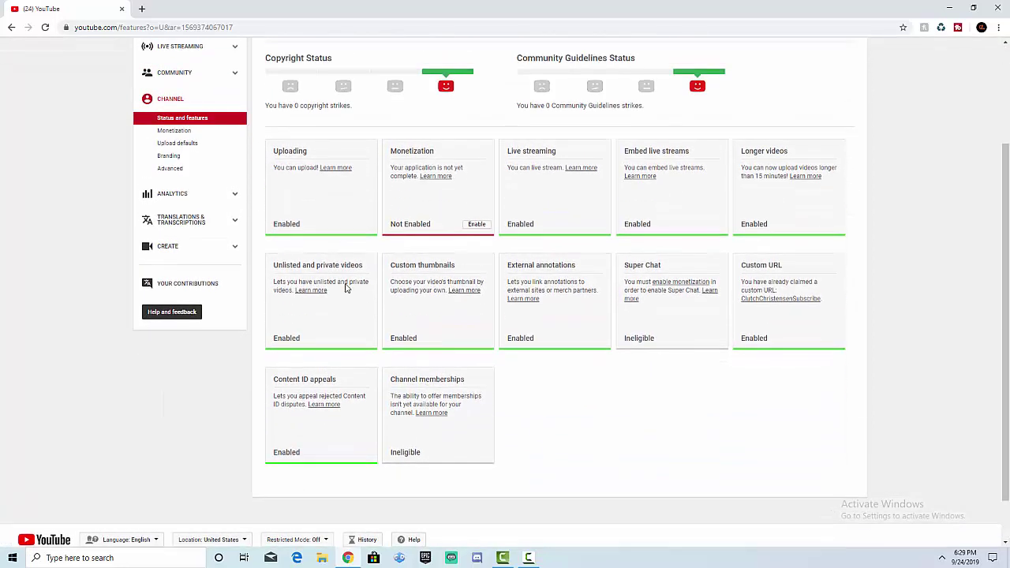
pyautogui.moveTo(333, 165); pyautogui.dragTo(542, 153)
pyautogui.click(526, 166)
pyautogui.click(386, 157)
pyautogui.moveTo(389, 225); pyautogui.dragTo(418, 225)
pyautogui.click(464, 250)
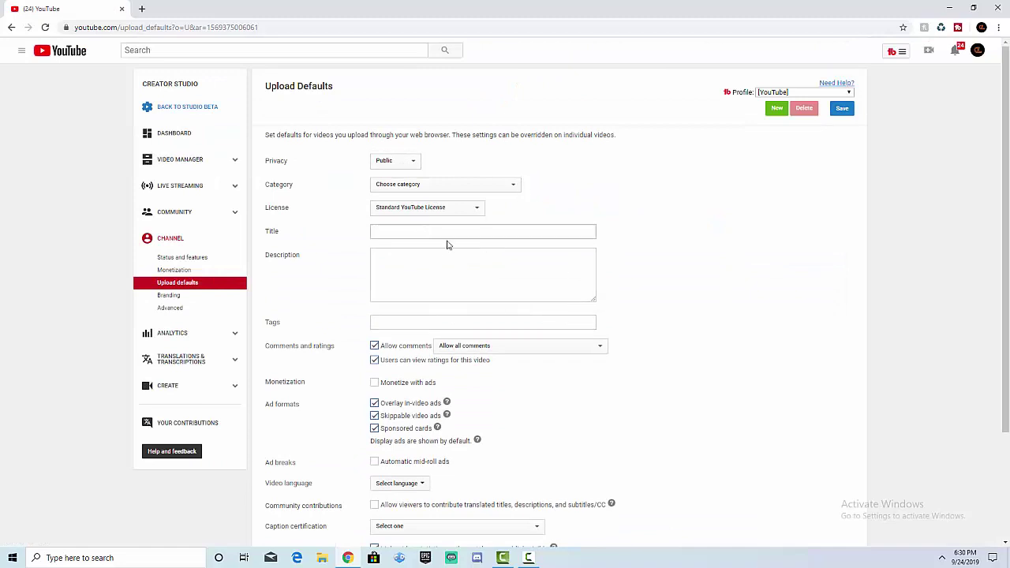
# - Look through the Branding and Advanced channel settings pages, then Analytics
pyautogui.scroll(-3, 509, 271)
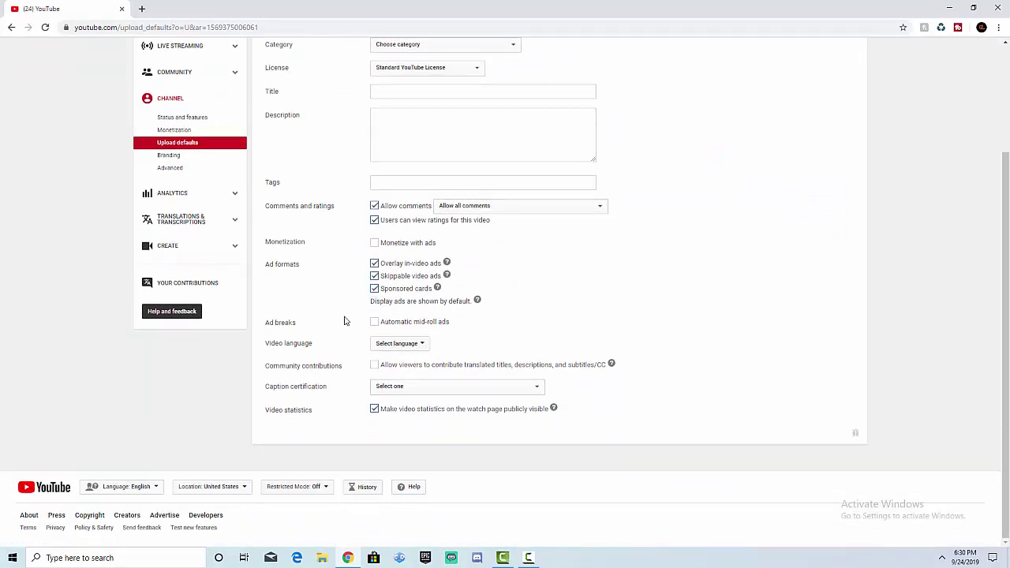
pyautogui.click(173, 157)
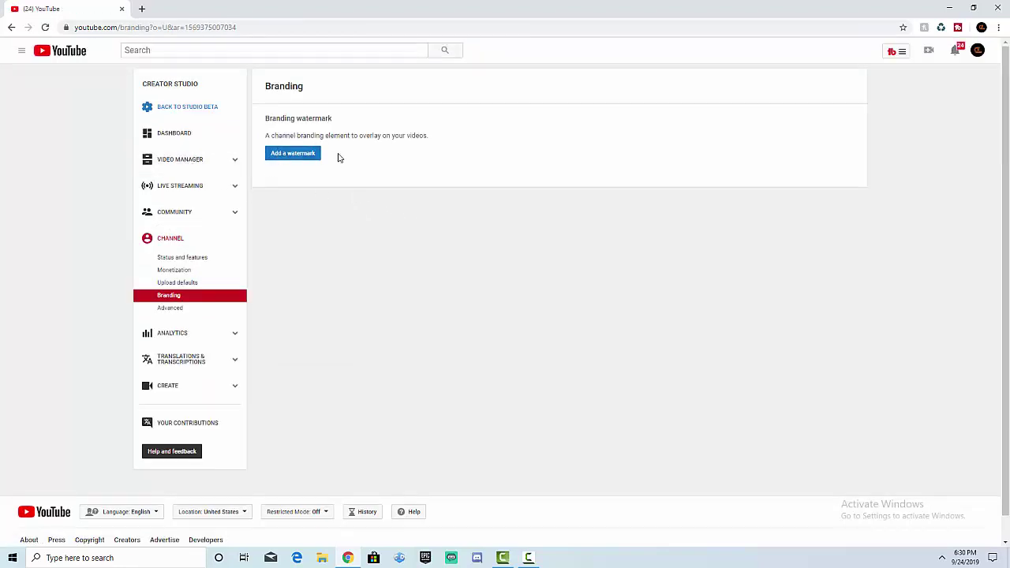
pyautogui.click(179, 314)
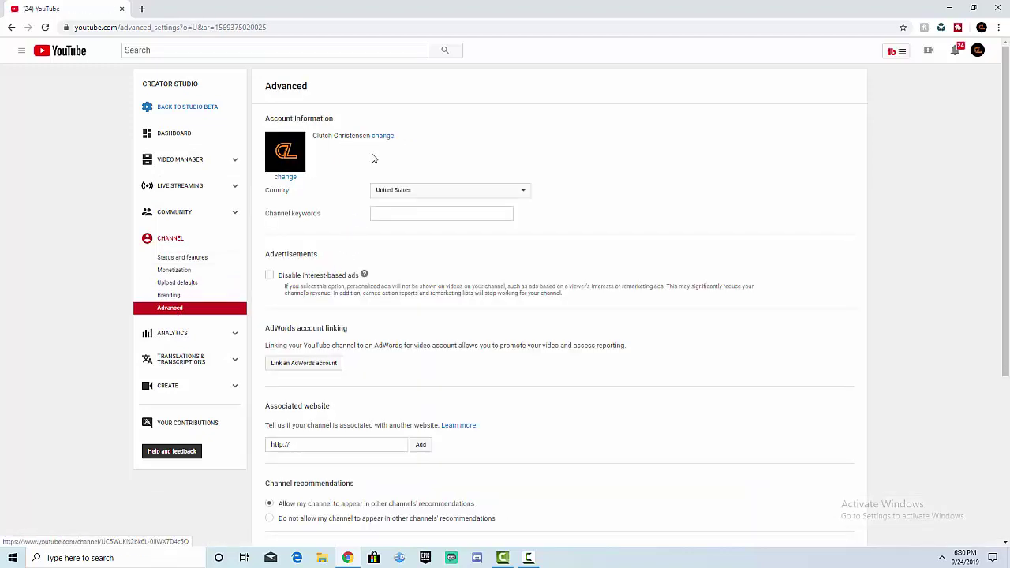
pyautogui.click(165, 334)
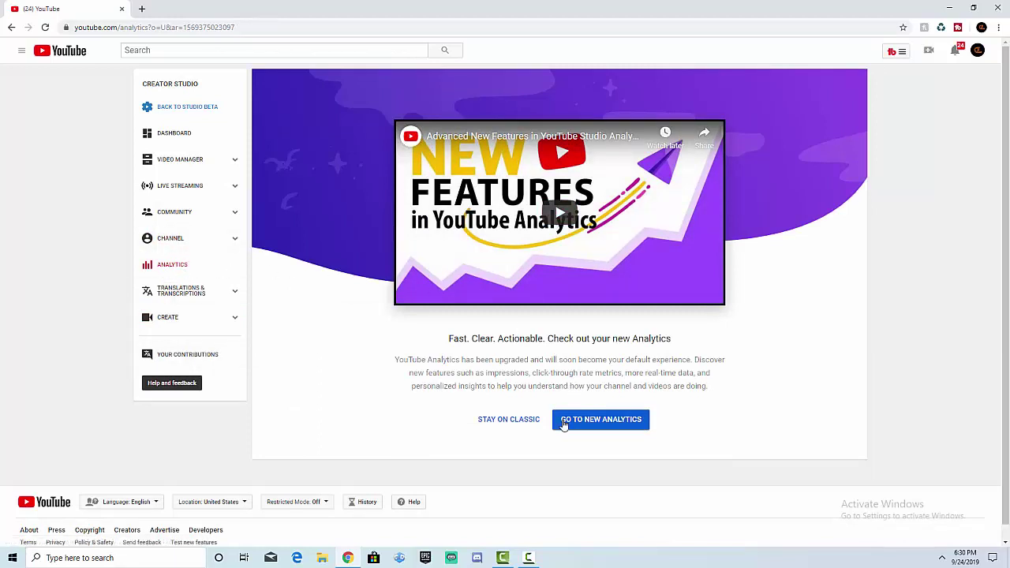
# - Stay on classic analytics, scroll the overview and view Realtime stats
pyautogui.click(510, 419)
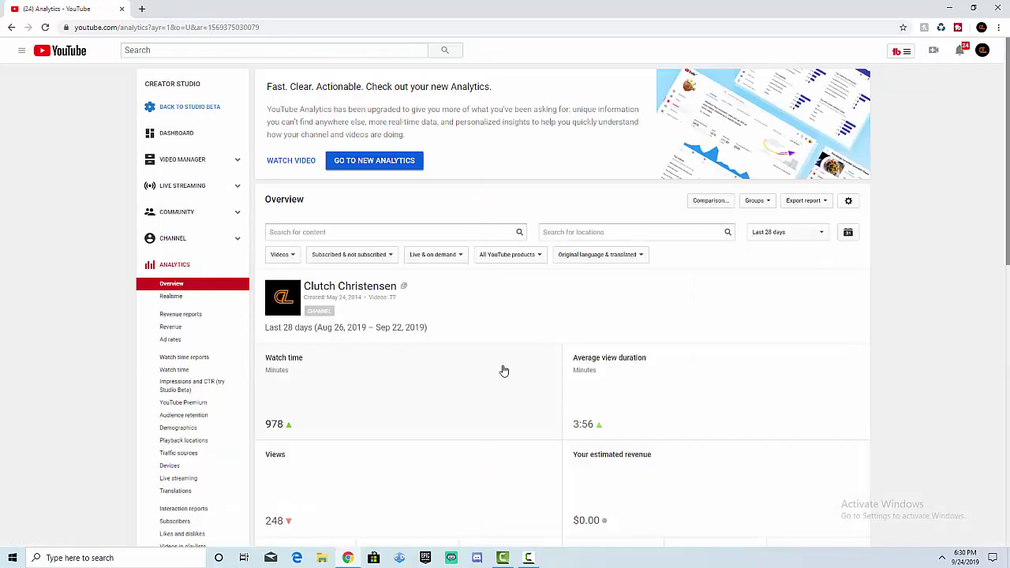
pyautogui.scroll(-2, 485, 358)
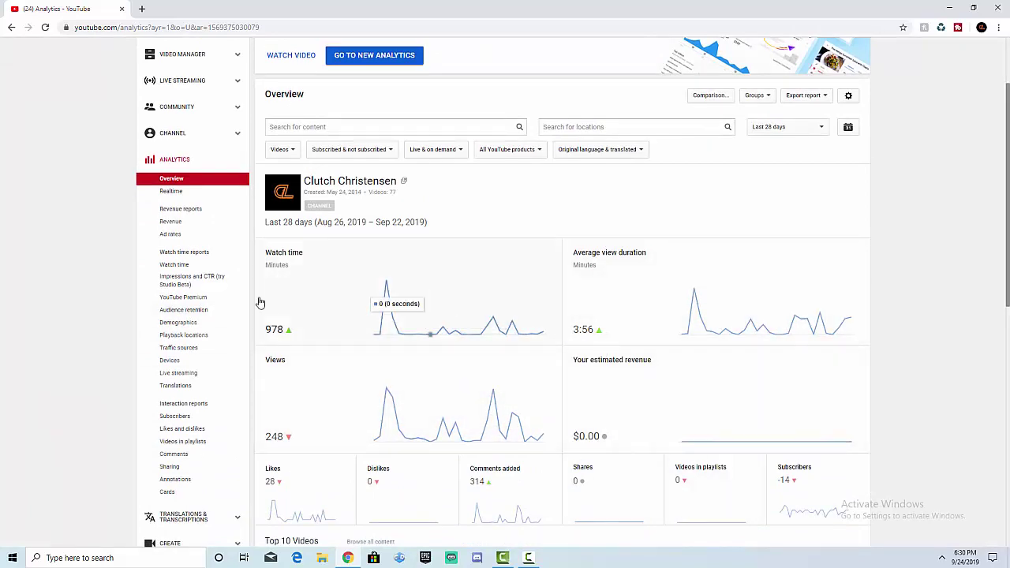
pyautogui.scroll(-1, 684, 348)
pyautogui.scroll(-2, 684, 348)
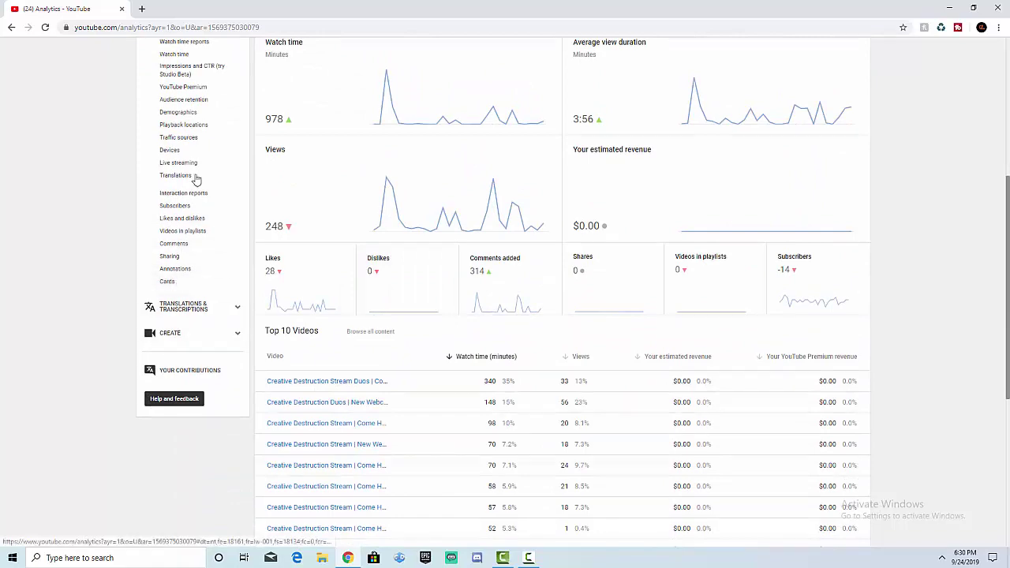
pyautogui.scroll(2, 194, 175)
pyautogui.click(184, 139)
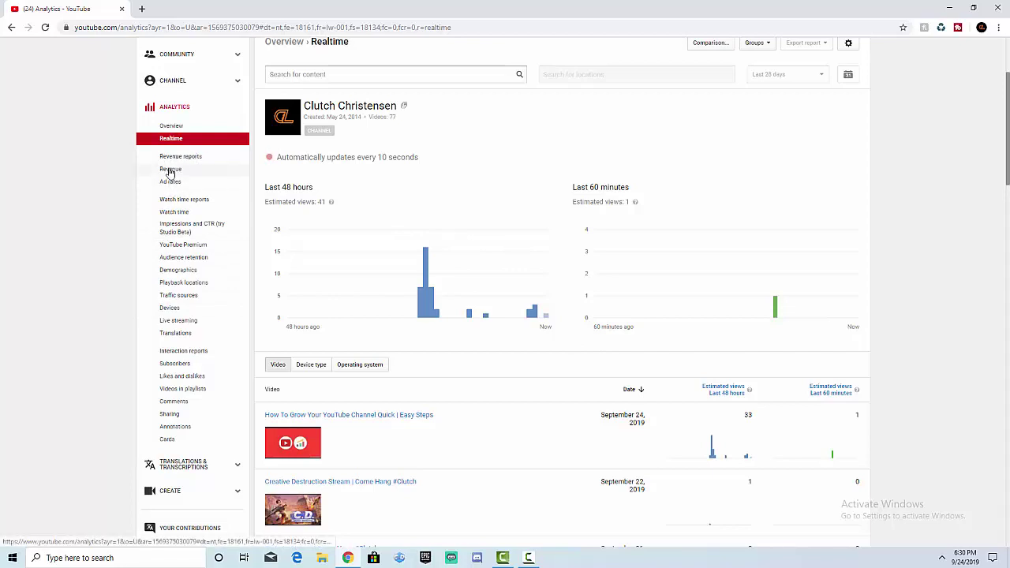
# - Check the Revenue, Ad rates and Watch time reports, then Impressions and CTR
pyautogui.click(171, 171)
pyautogui.click(181, 183)
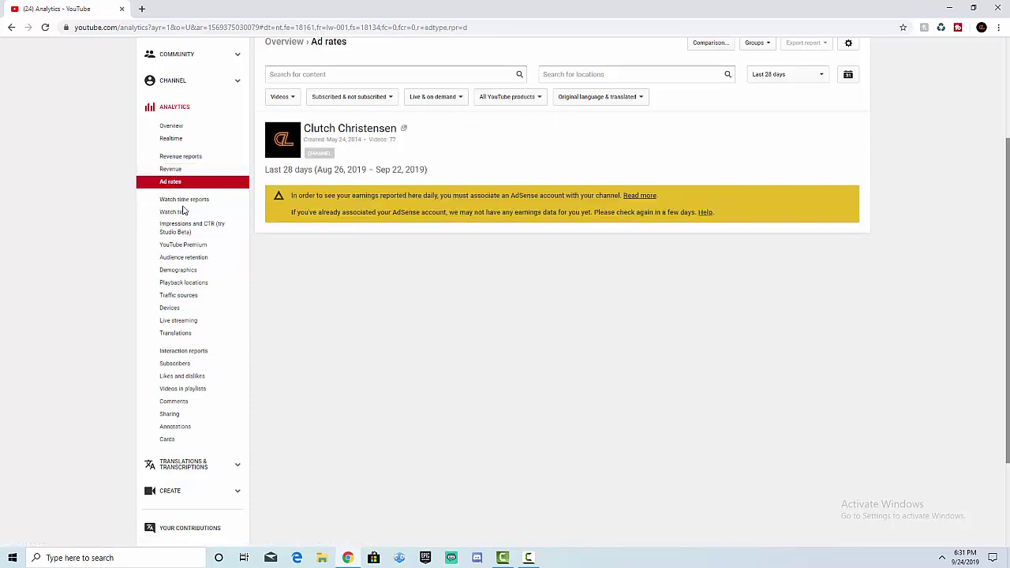
pyautogui.click(175, 212)
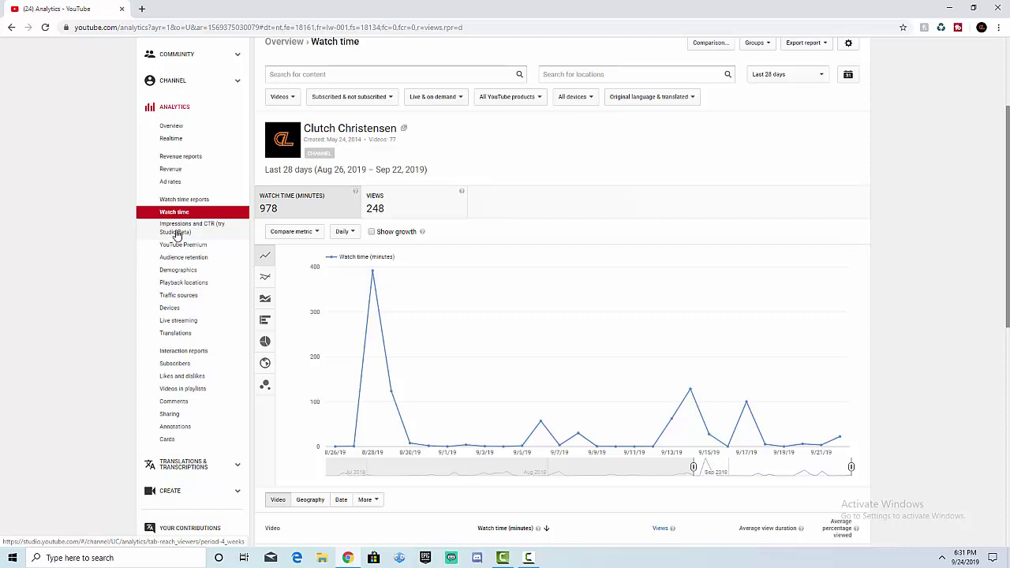
pyautogui.click(176, 228)
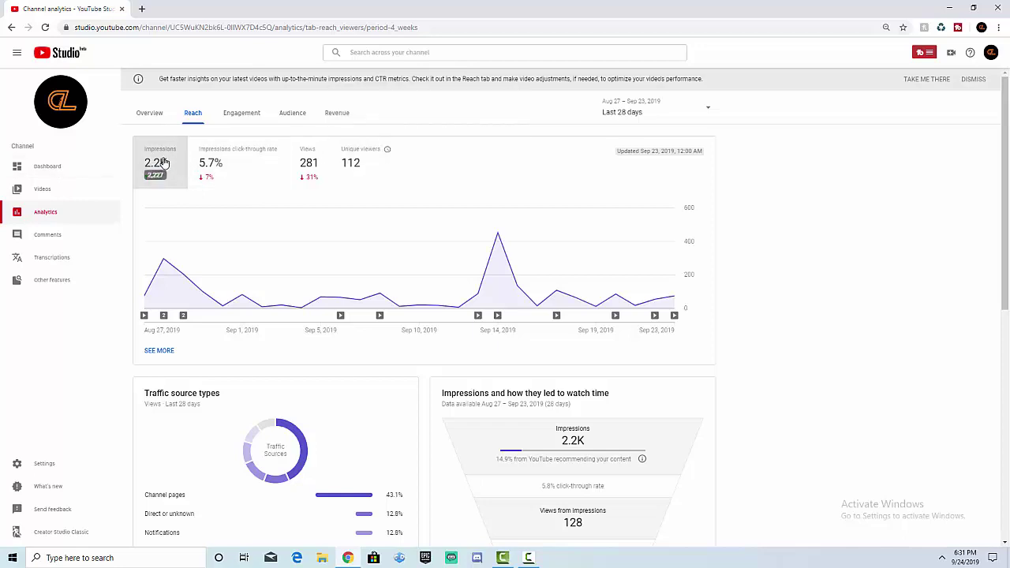
# - Scroll the Reach tab's traffic source cards, then switch back to Creator Studio Classic
pyautogui.moveTo(160, 162)
pyautogui.scroll(-1, 260, 421)
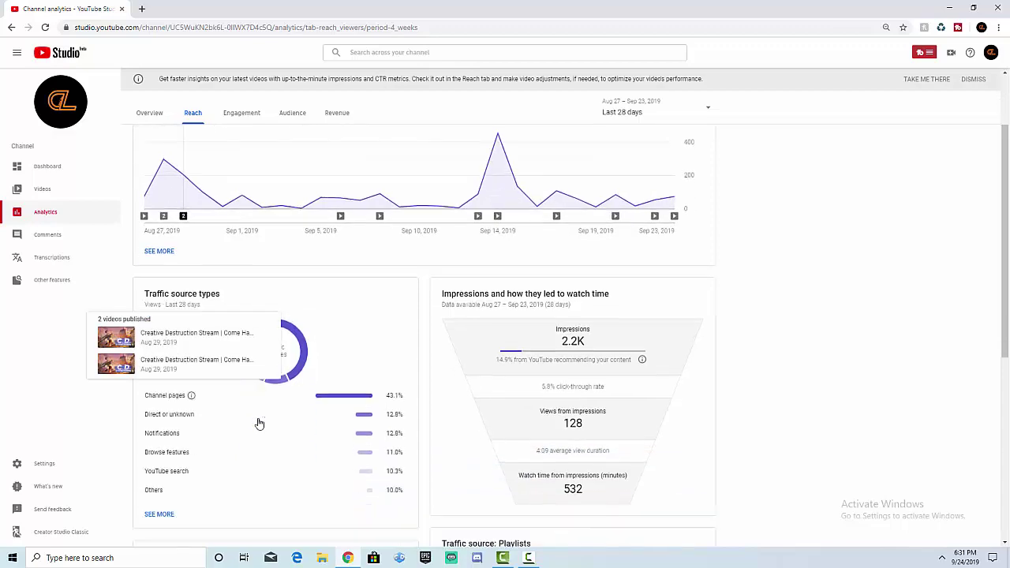
pyautogui.scroll(-1, 323, 307)
pyautogui.scroll(-1, 366, 317)
pyautogui.scroll(-1, 366, 317)
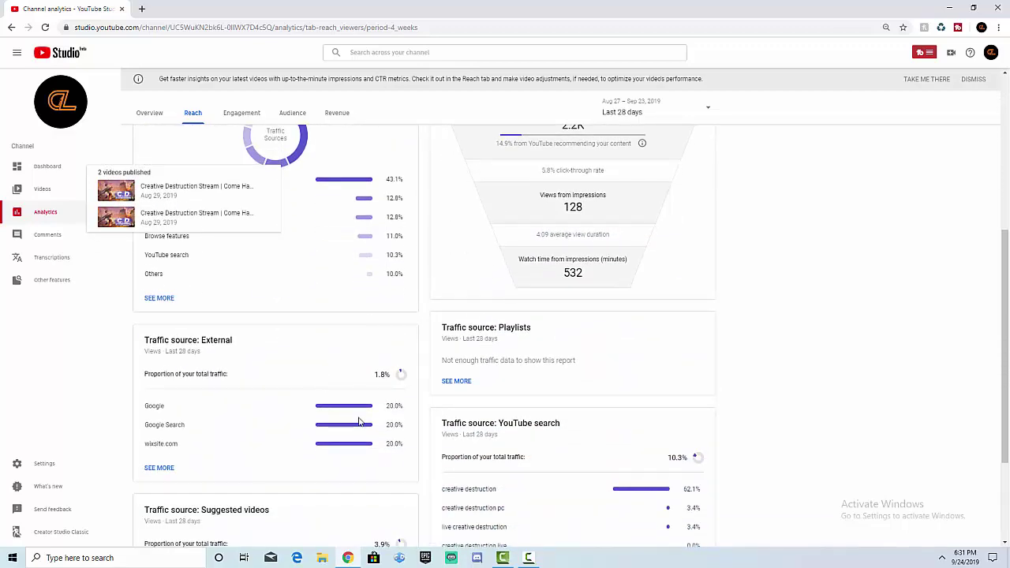
pyautogui.scroll(-1, 360, 419)
pyautogui.scroll(2, 333, 330)
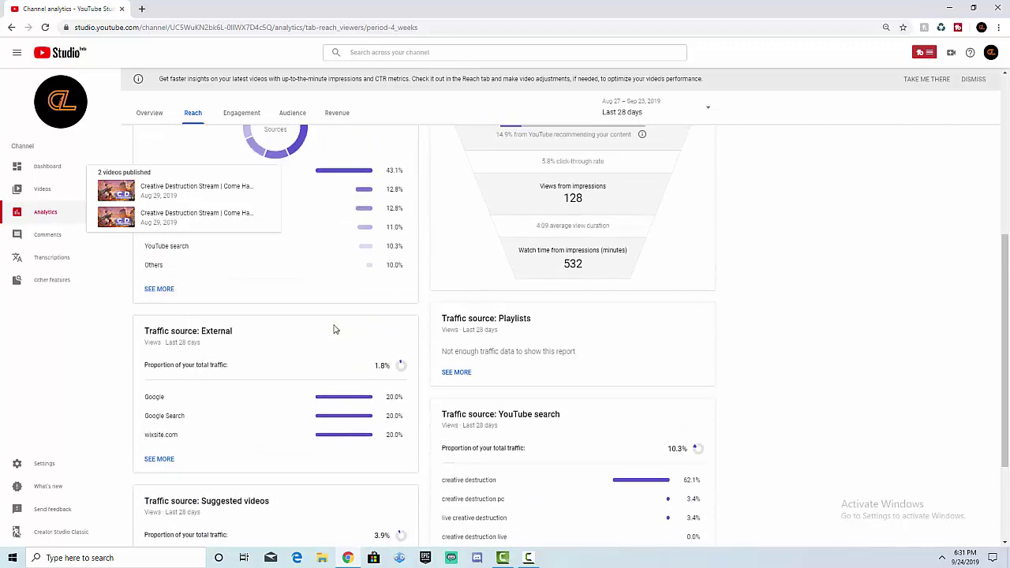
pyautogui.scroll(3, 333, 330)
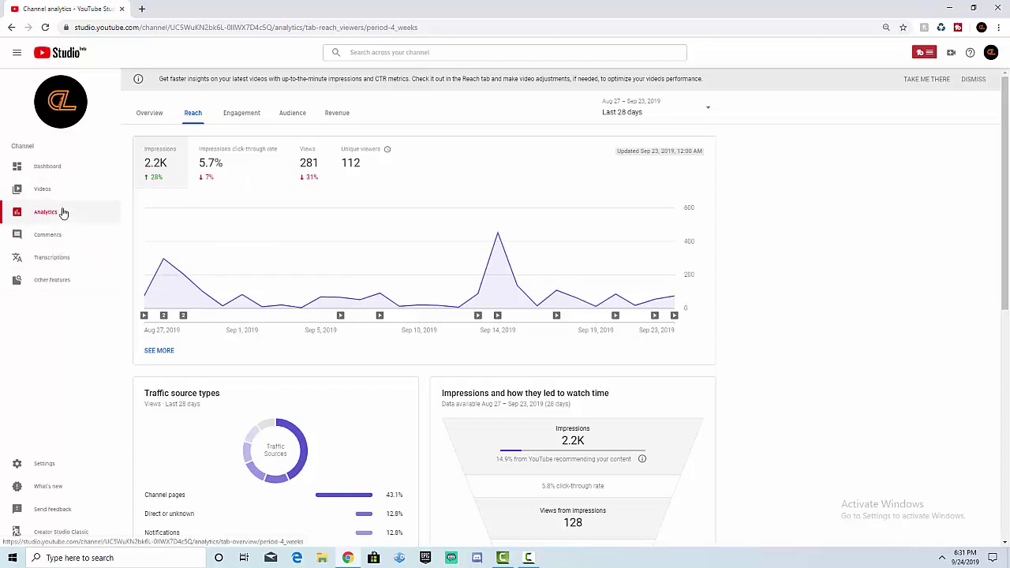
pyautogui.click(63, 531)
# - Skip the feedback prompt and scroll to the 978-minute watch-time stats grid
pyautogui.click(623, 415)
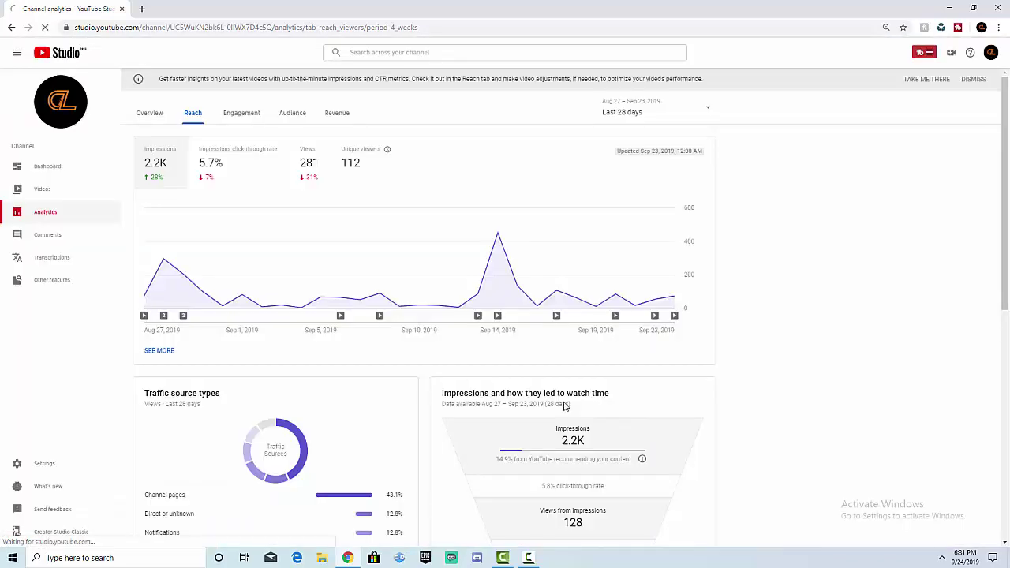
pyautogui.scroll(-1, 223, 298)
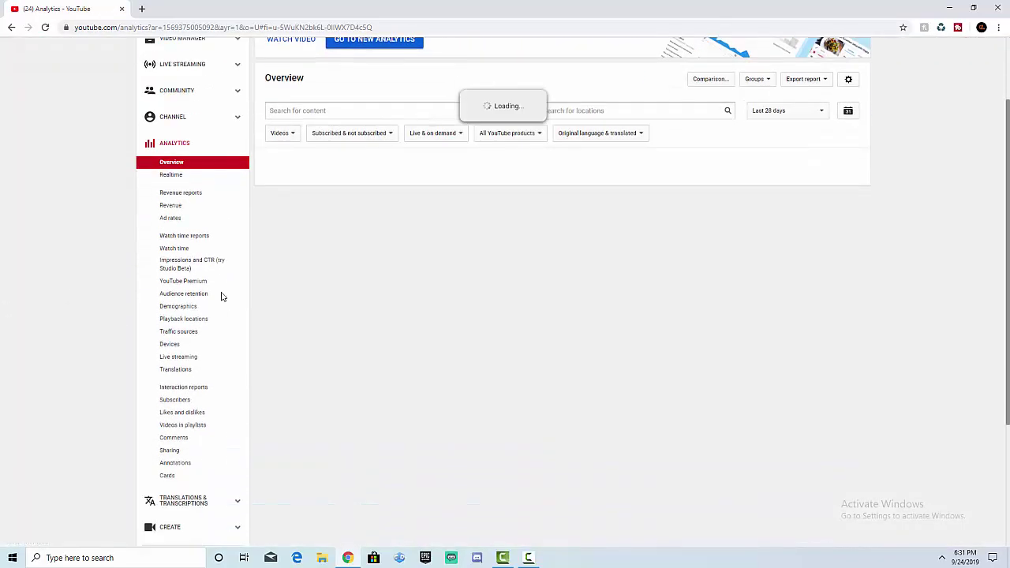
pyautogui.scroll(-2, 223, 295)
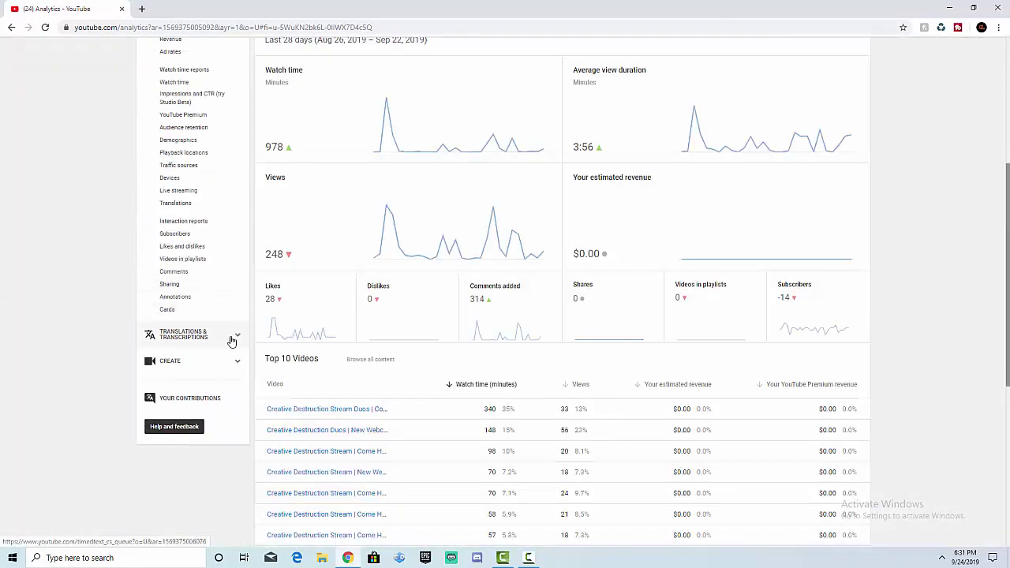